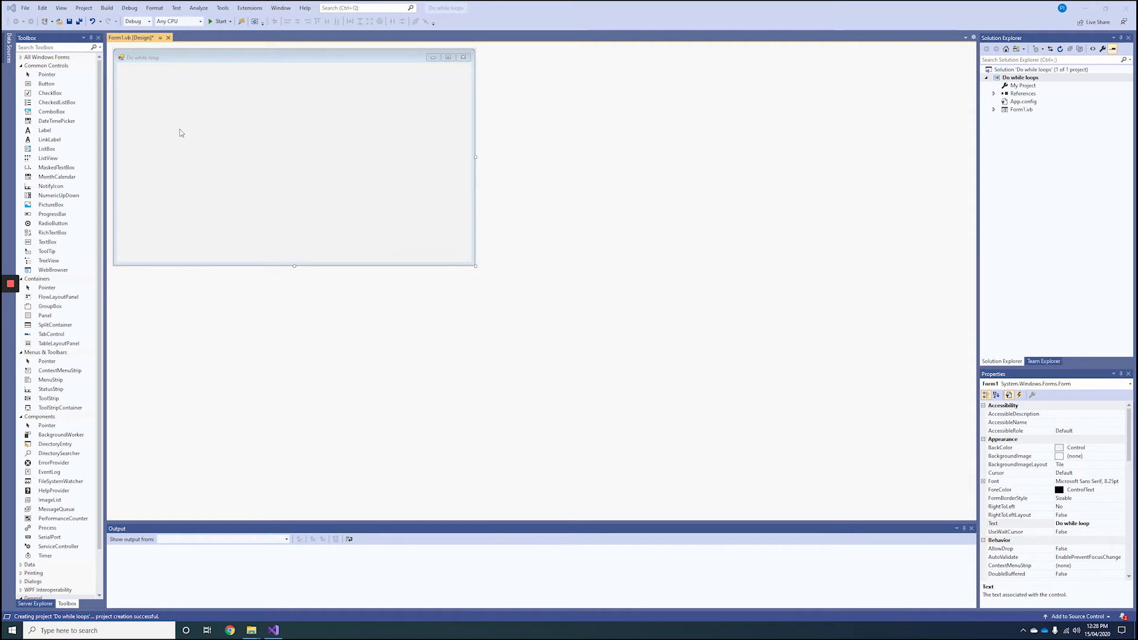
# Step: Place a Button on the form and set its Text property to 'Do while'
pyautogui.click(46, 85)
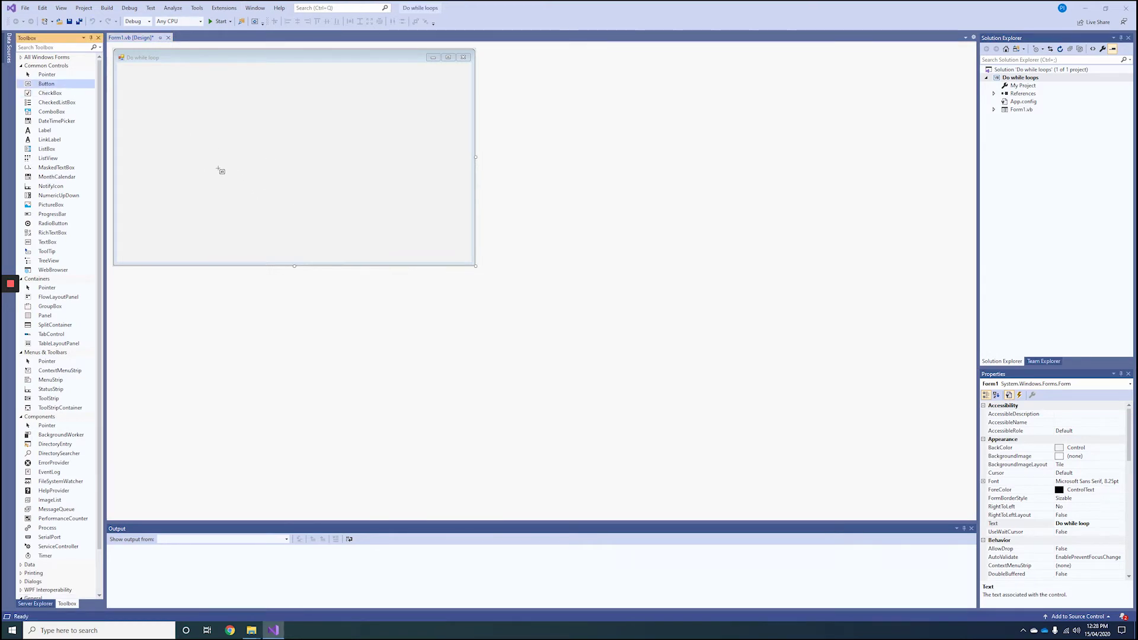
pyautogui.moveTo(216, 164); pyautogui.dragTo(334, 187)
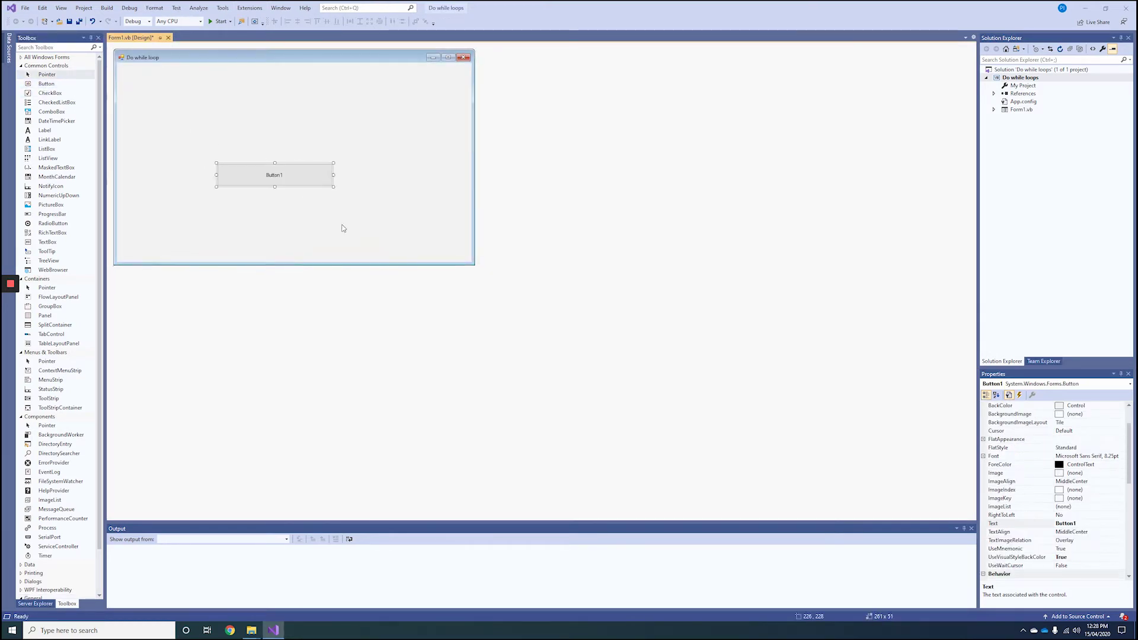
pyautogui.click(988, 523)
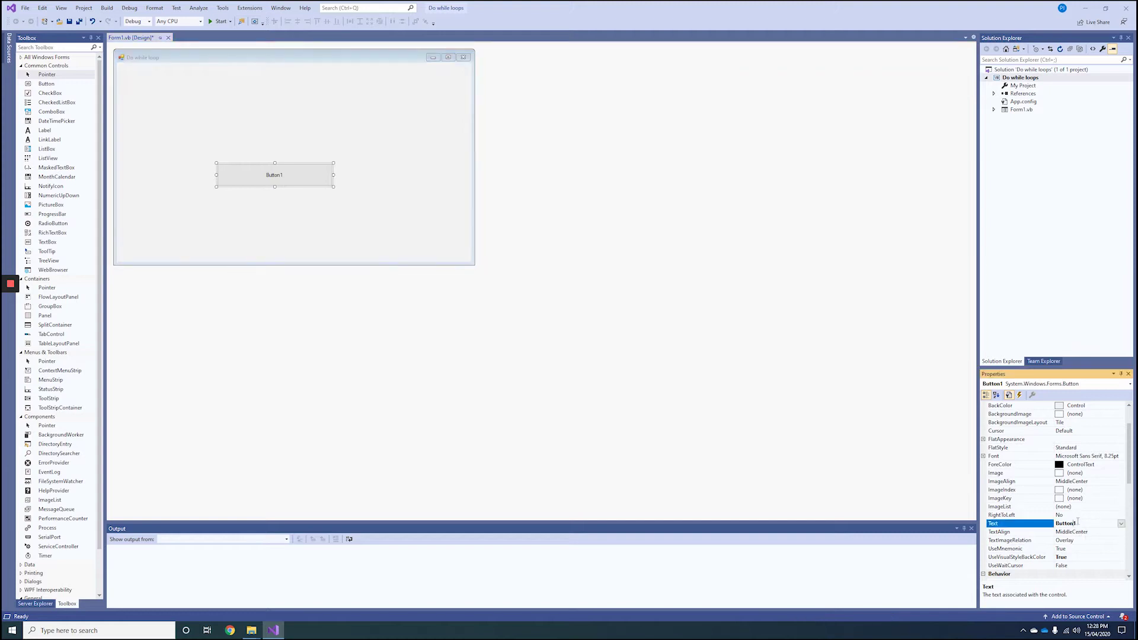
pyautogui.write('Do while')
pyautogui.click(445, 418)
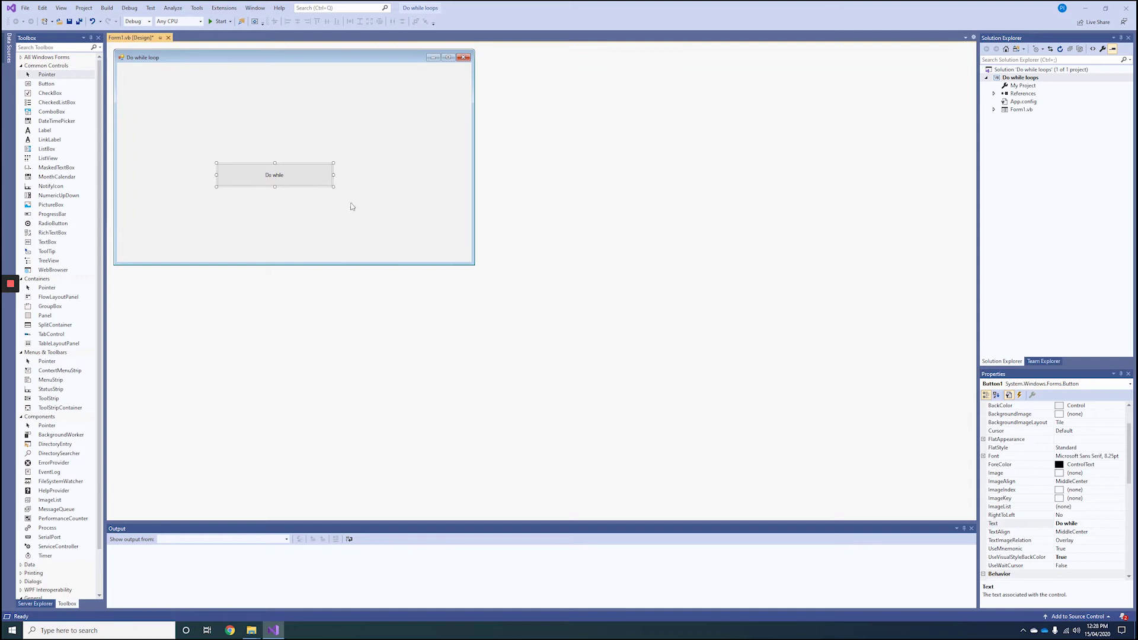
# Step: Create the Button1_Click handler and declare 'Dim Count As Integer = 1' inside it
pyautogui.doubleClick(298, 175)
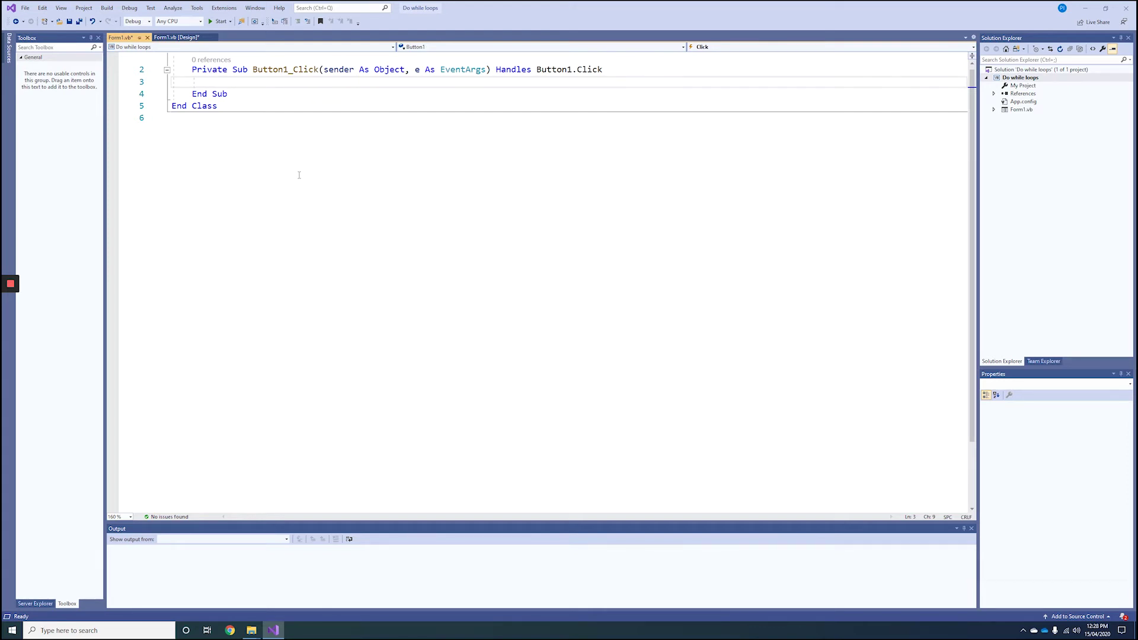
pyautogui.press('Return')
pyautogui.press('Return')
pyautogui.press('Up')
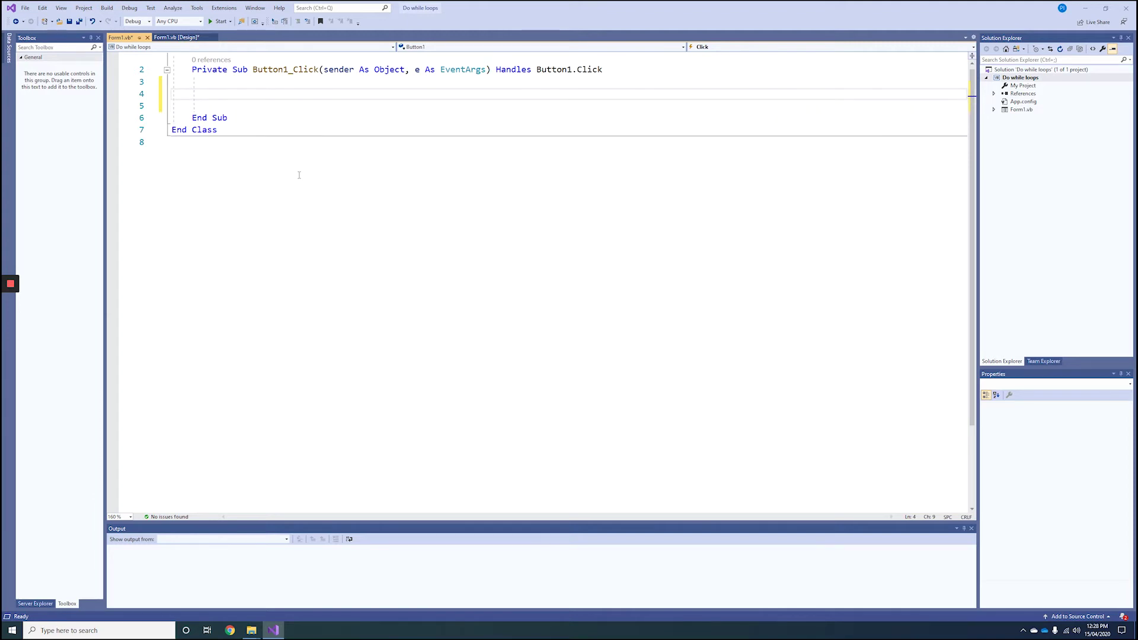
pyautogui.write('Dim Co')
pyautogui.write('unt As')
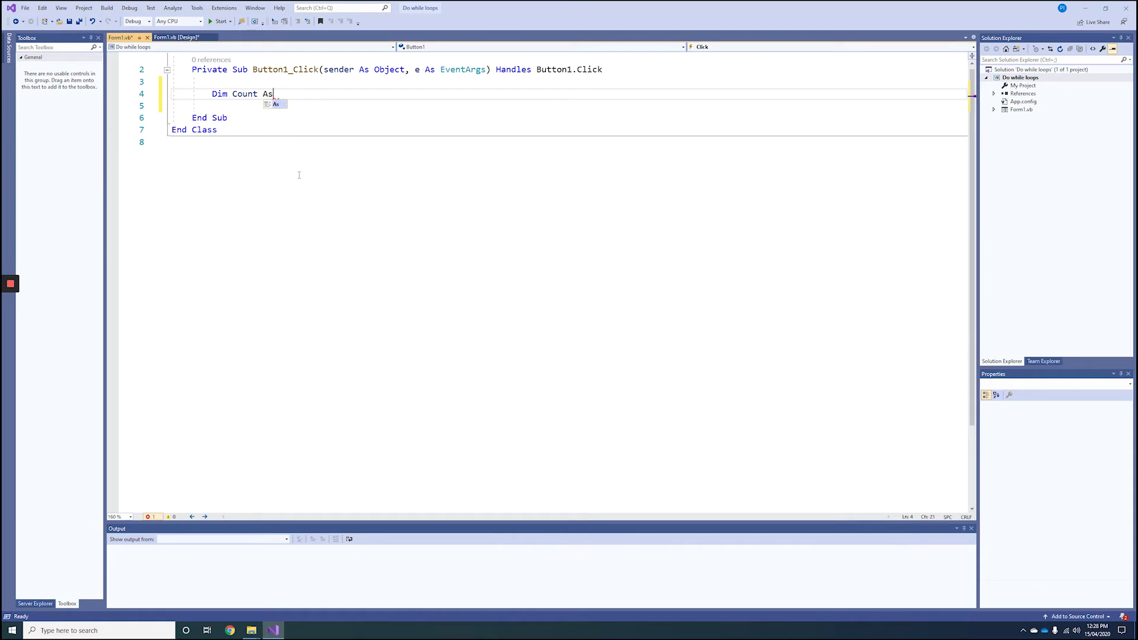
pyautogui.write(' Integer')
pyautogui.write(' = 1')
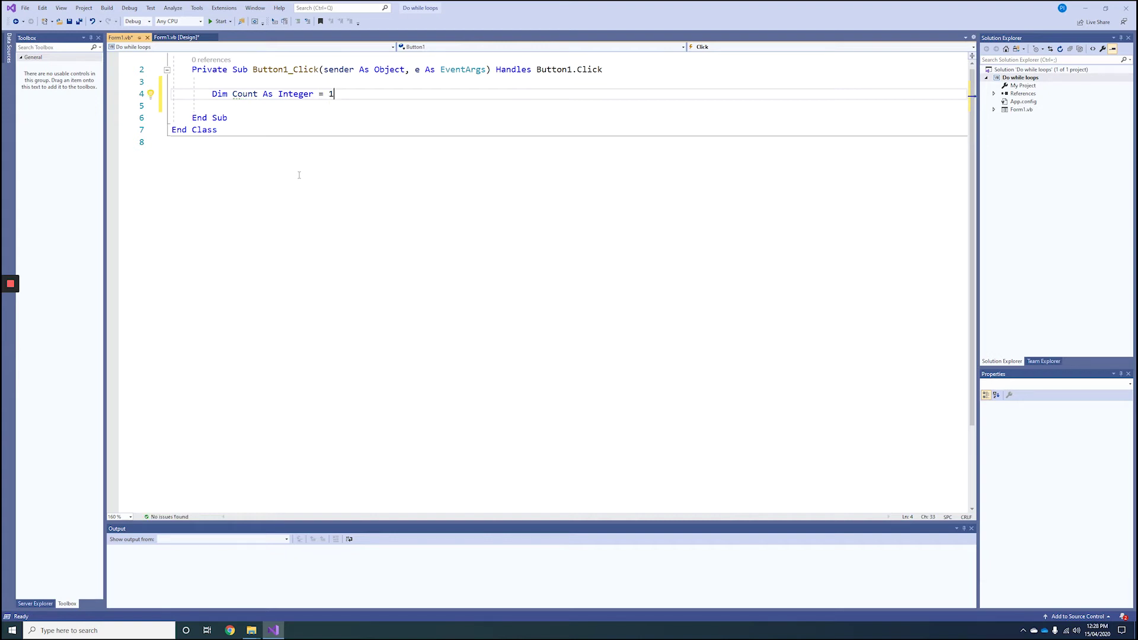
# Step: Write a Do While Count < 10 loop showing MessageBox.Show("The value is :" & Count)
pyautogui.press('Return')
pyautogui.press('Return')
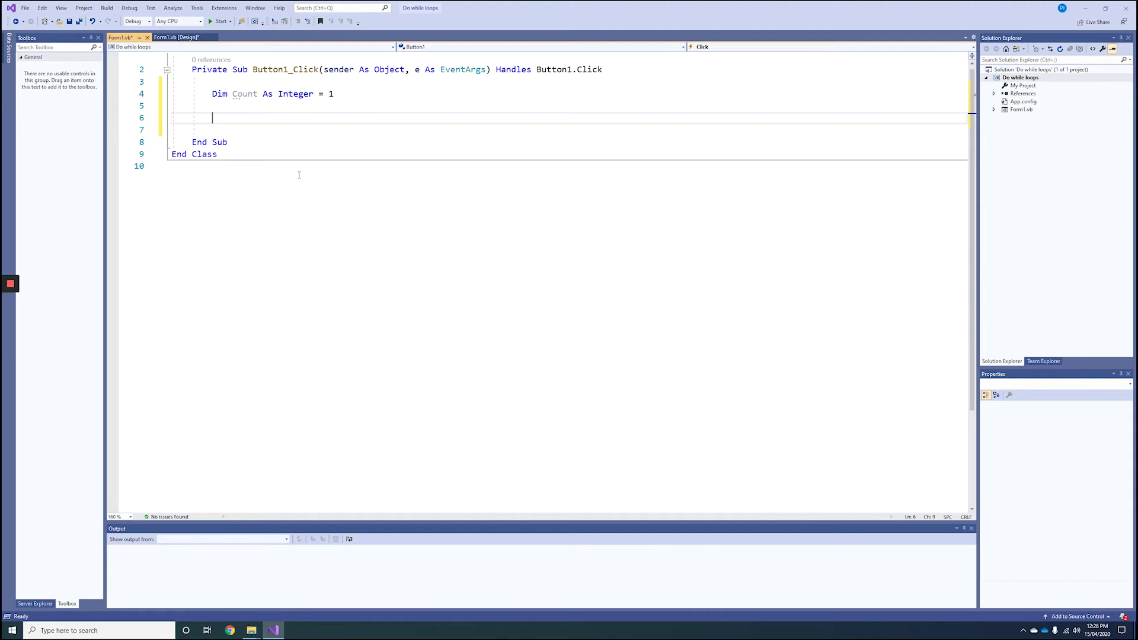
pyautogui.write('Do Wh')
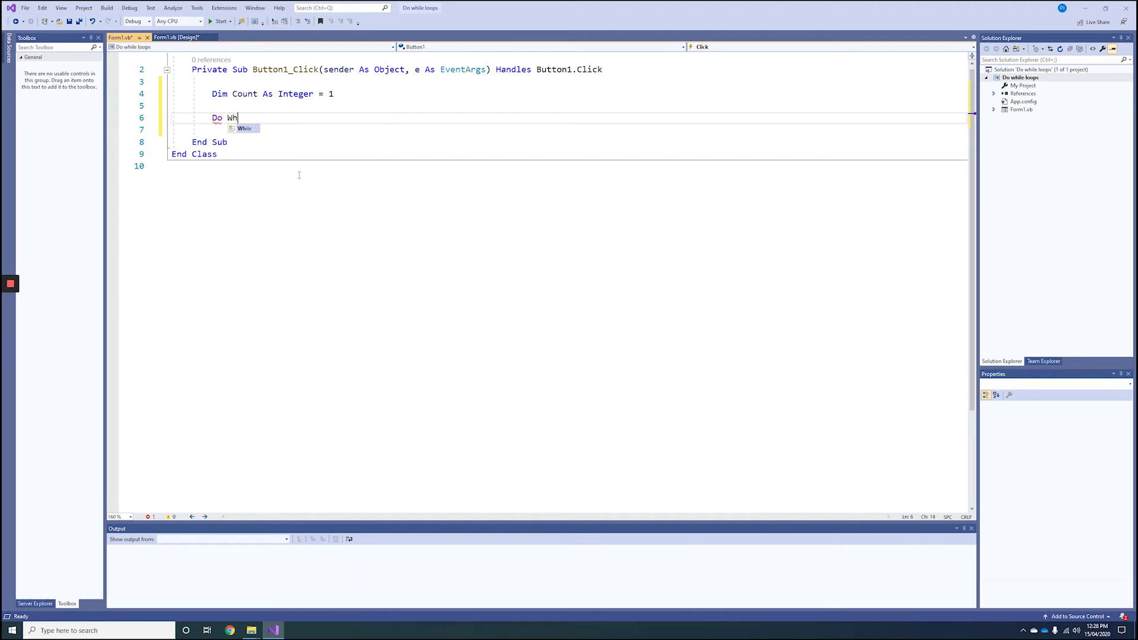
pyautogui.write('ile Co')
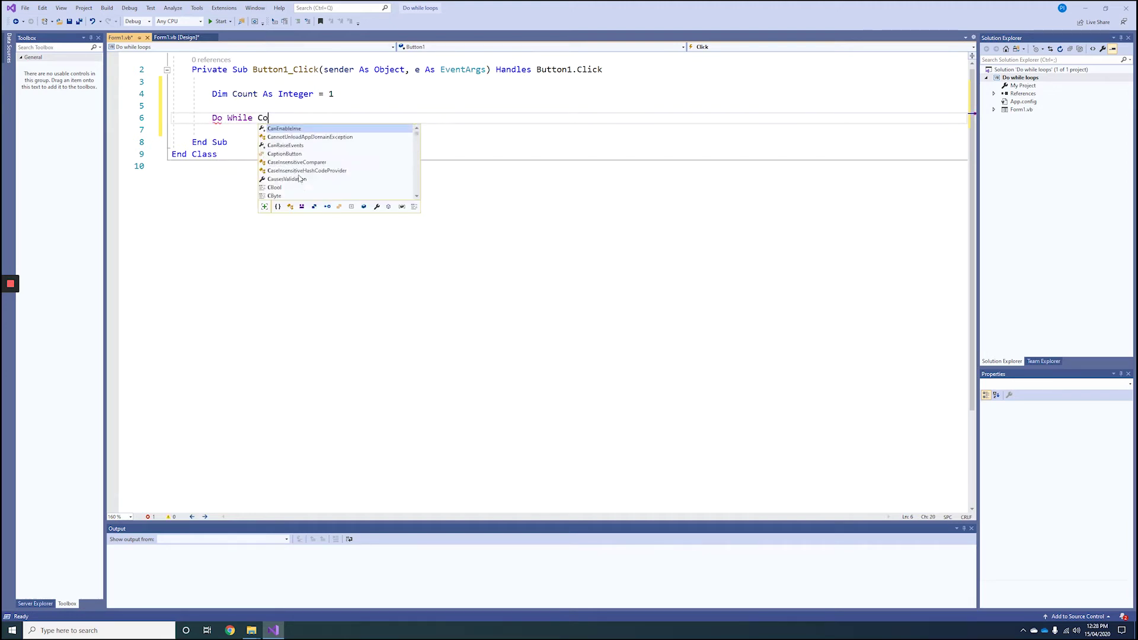
pyautogui.write('unt ')
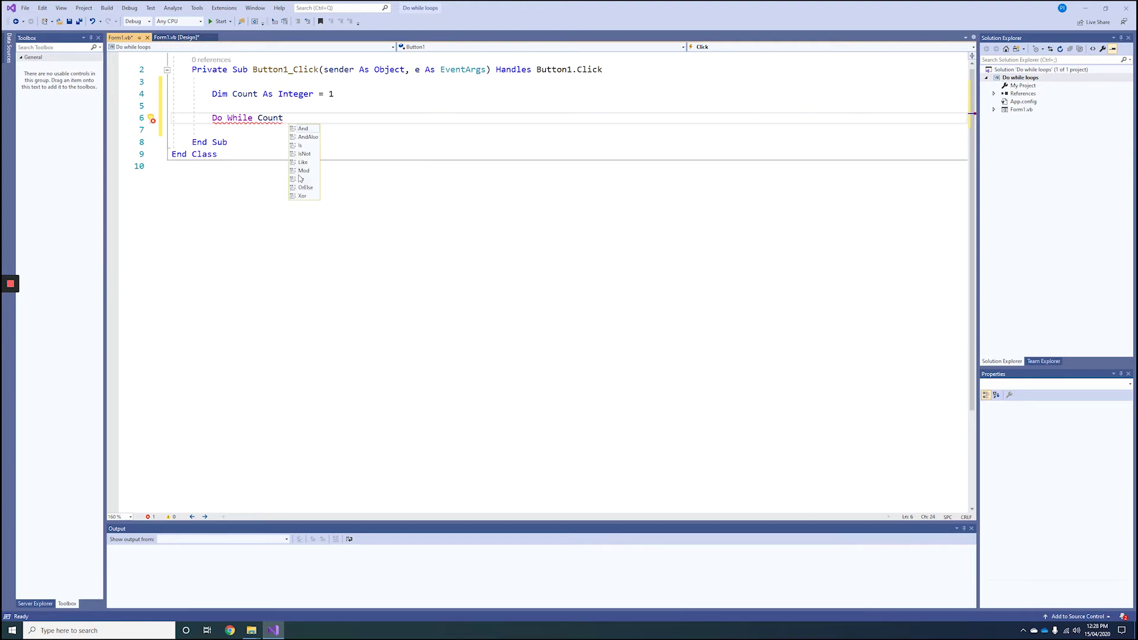
pyautogui.write('< 10')
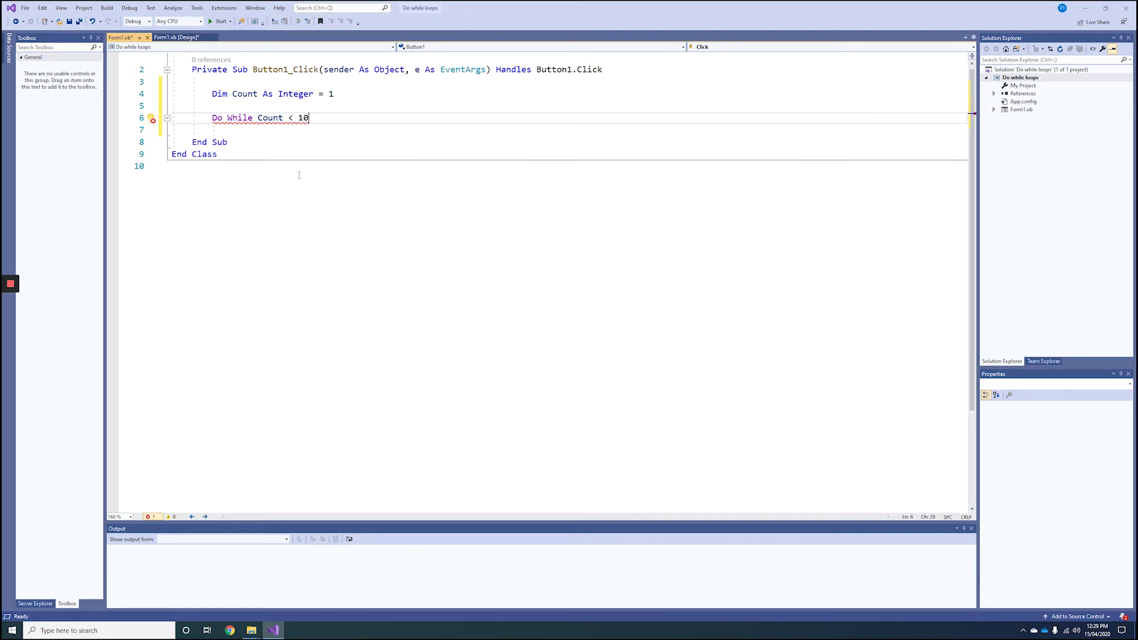
pyautogui.press('Return')
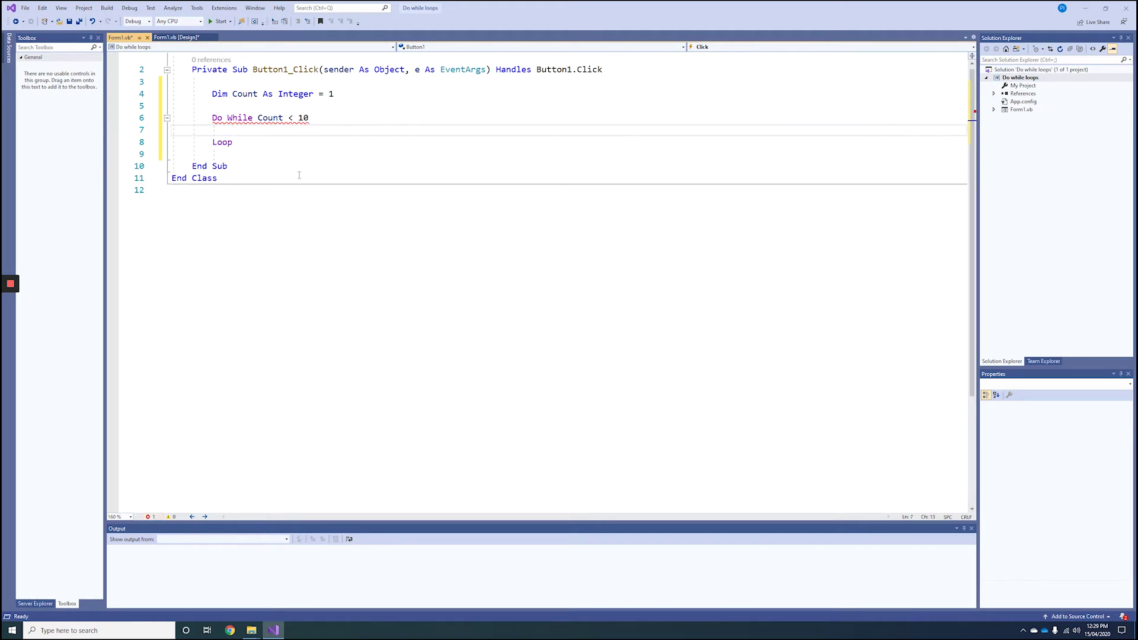
pyautogui.write('MessageB')
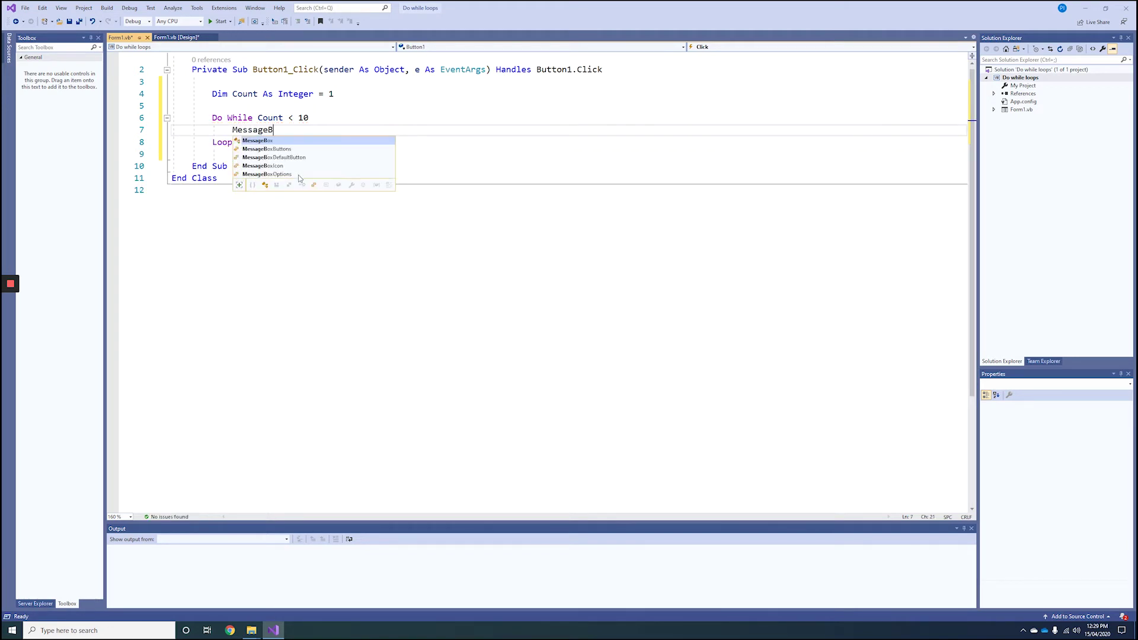
pyautogui.write('ox.Show(')
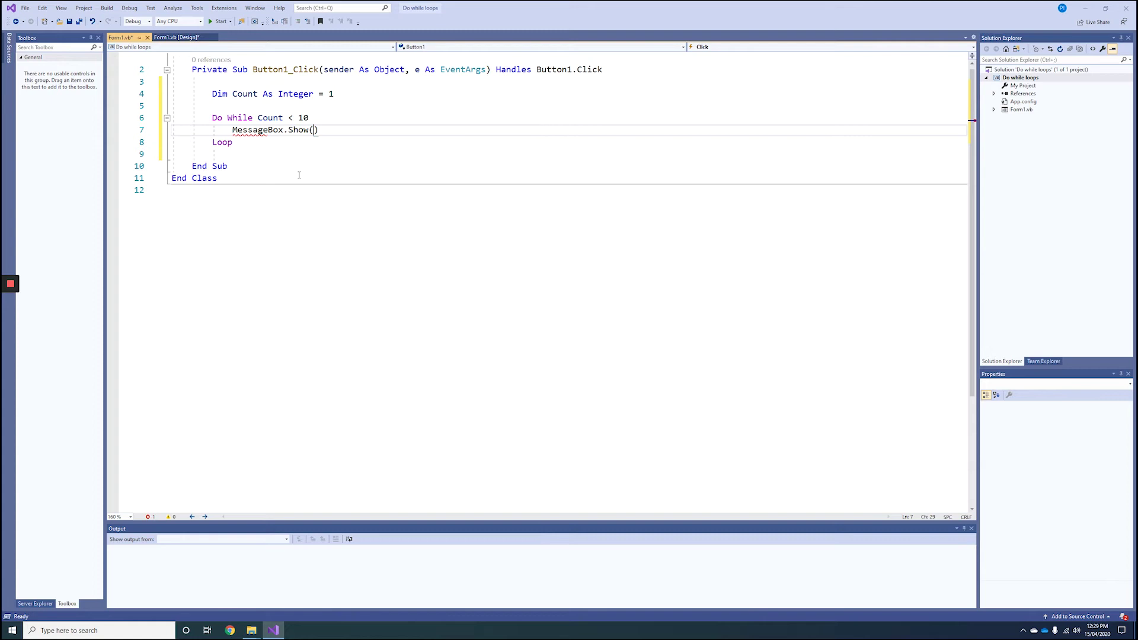
pyautogui.write(')')
pyautogui.write('"')
pyautogui.write('The')
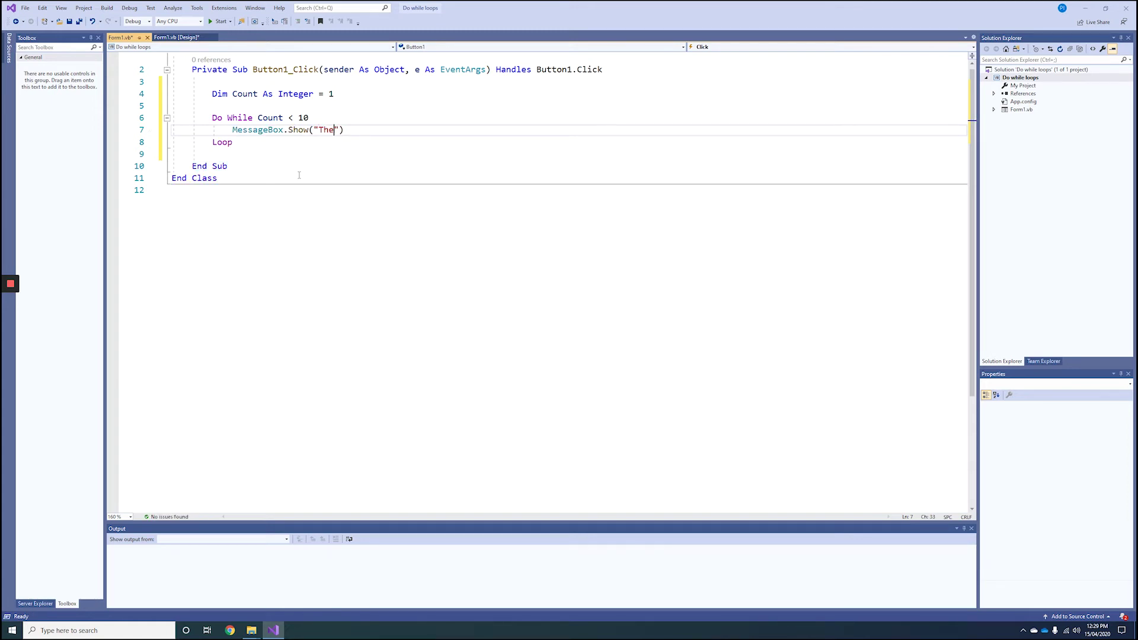
pyautogui.write(' value ')
pyautogui.write('is :')
pyautogui.press('Right')
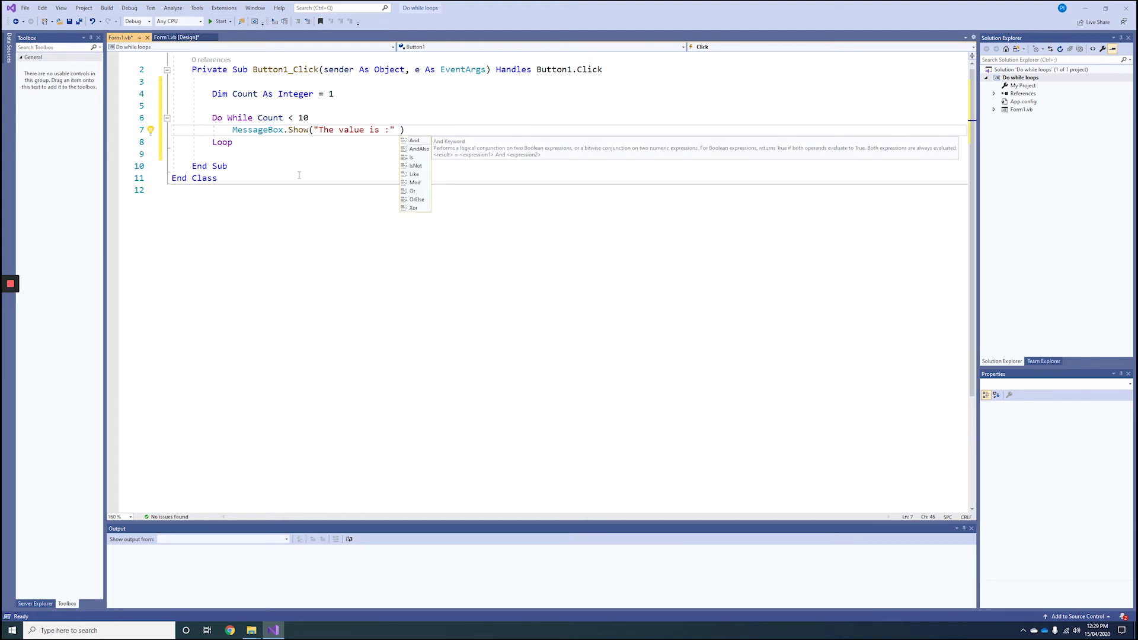
pyautogui.write('& ')
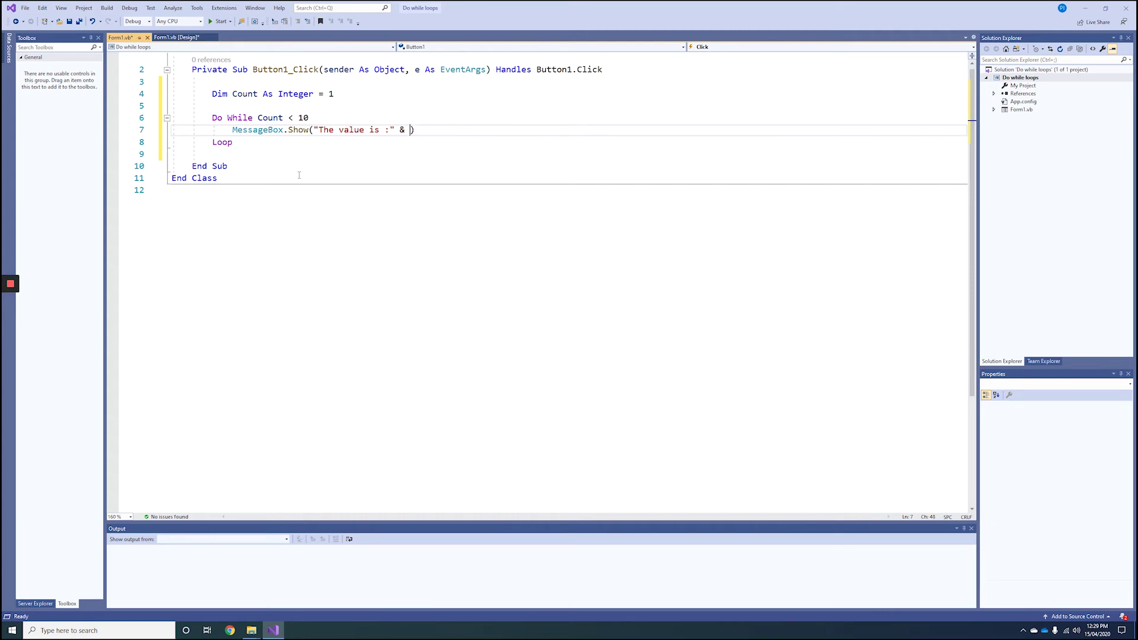
pyautogui.write('Coun')
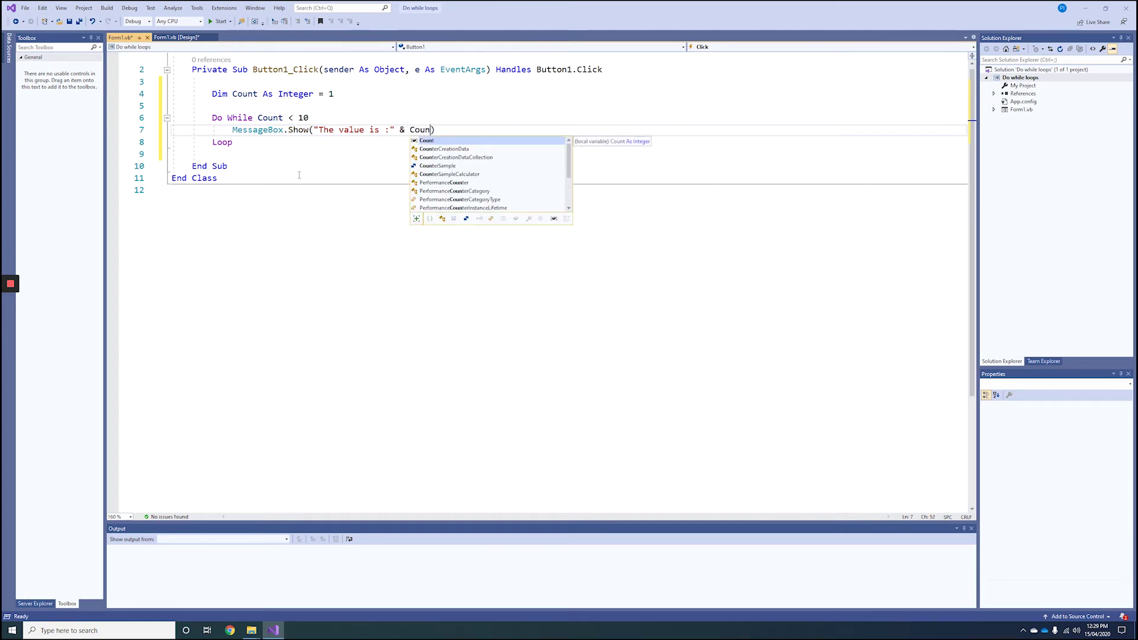
pyautogui.write('t')
# Step: Add 'Count = Count + 1' inside the loop so the counter increments each pass
pyautogui.click(291, 153)
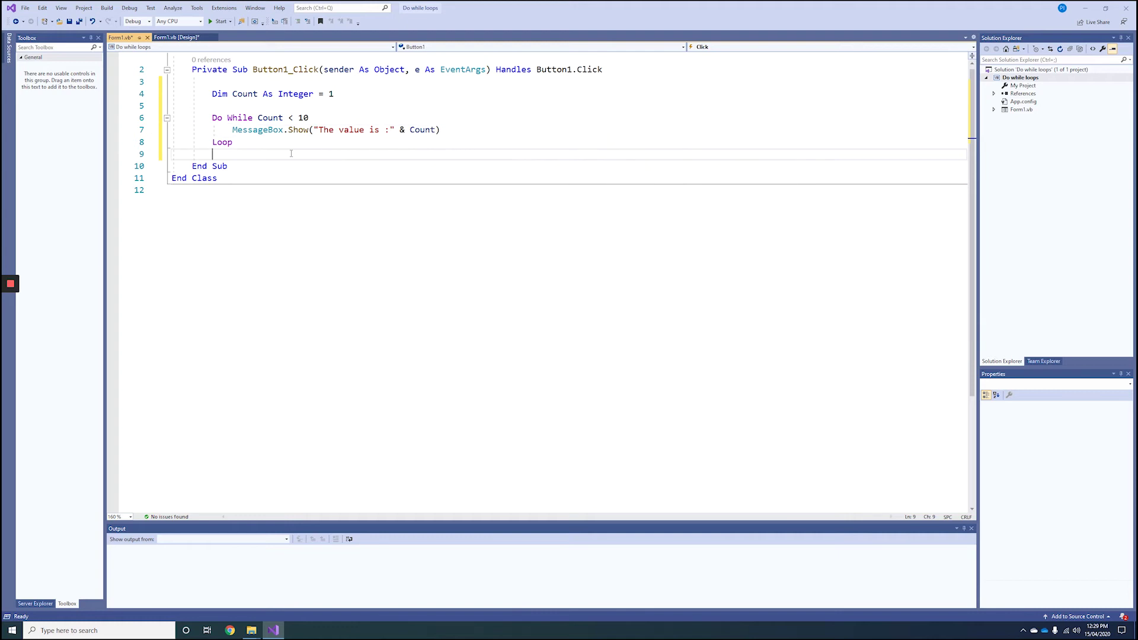
pyautogui.click(451, 127)
pyautogui.press('Return')
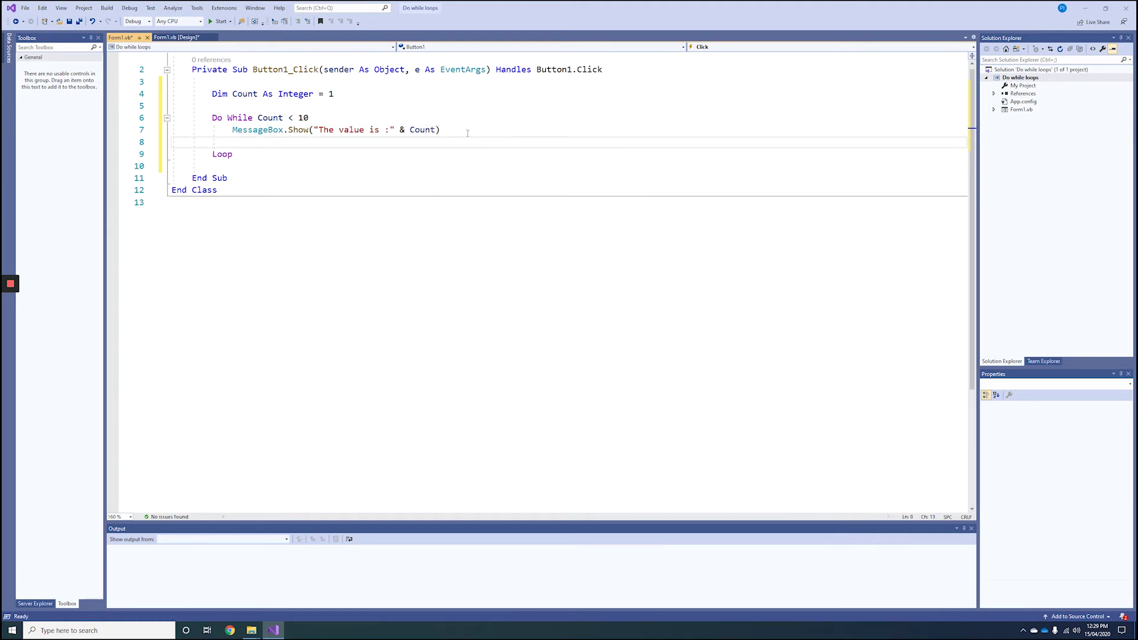
pyautogui.write('C')
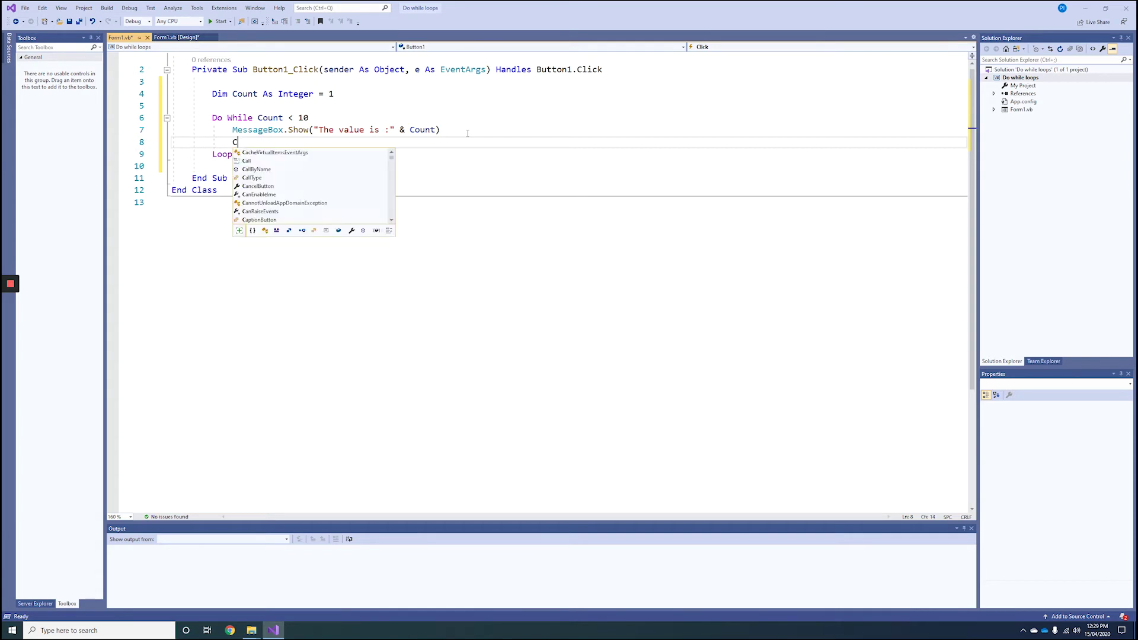
pyautogui.write('ount ')
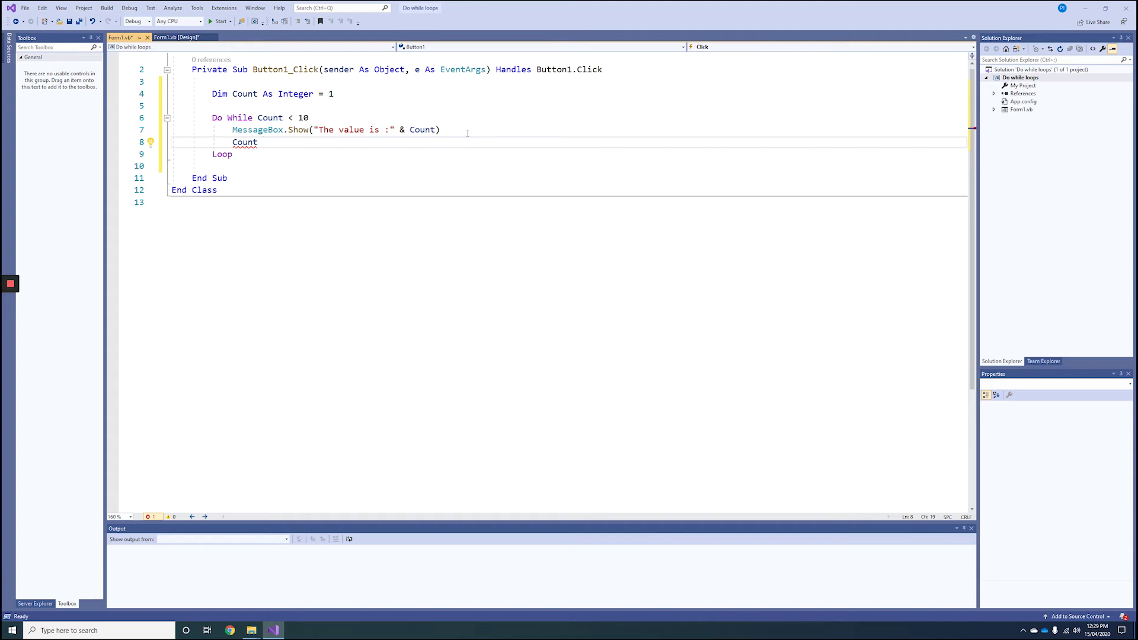
pyautogui.write('= Cpou')
pyautogui.press('BackSpace')
pyautogui.press('BackSpace')
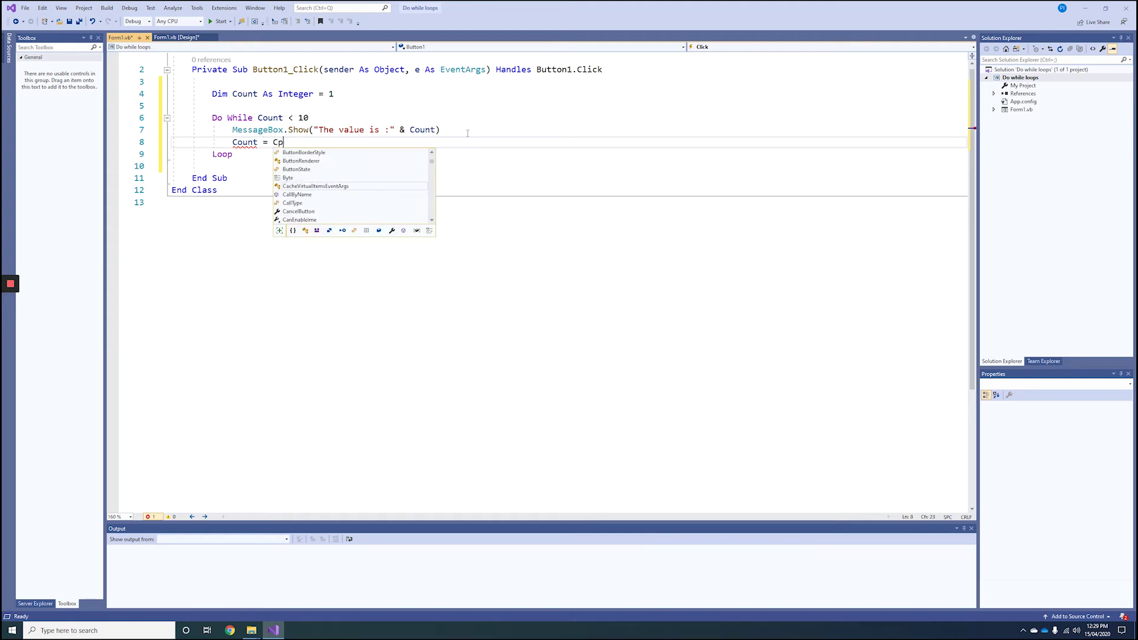
pyautogui.press('BackSpace')
pyautogui.write('ount')
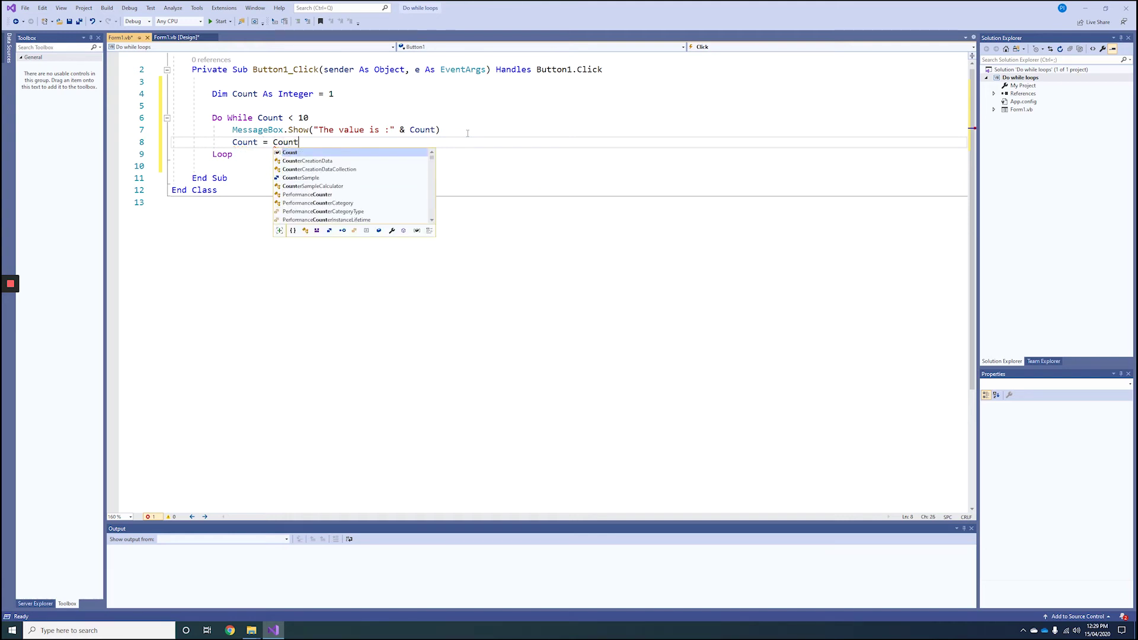
pyautogui.write(' + ')
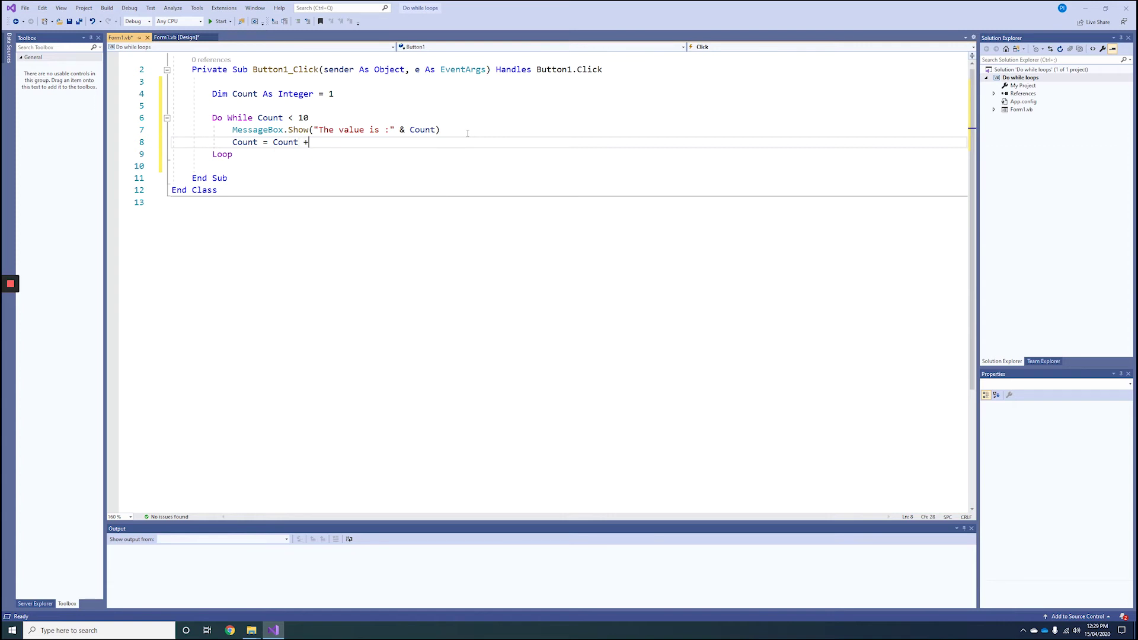
pyautogui.write('1')
pyautogui.press('Escape')
# Step: Run the app, click Do while through message boxes counting to 9, then close the form
pyautogui.click(216, 21)
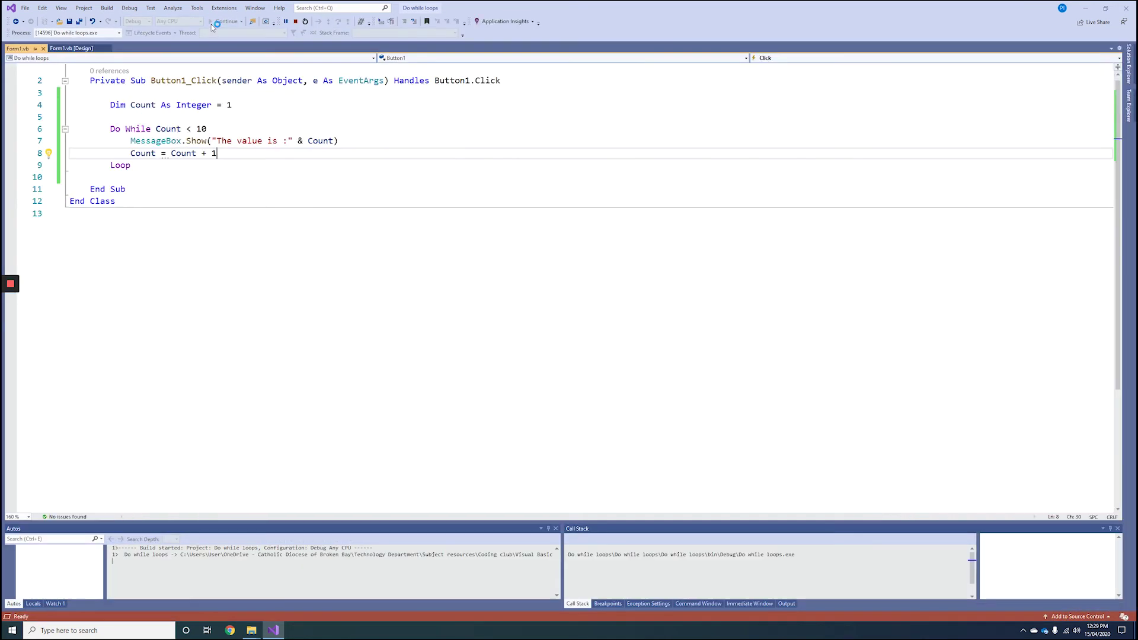
pyautogui.click(276, 235)
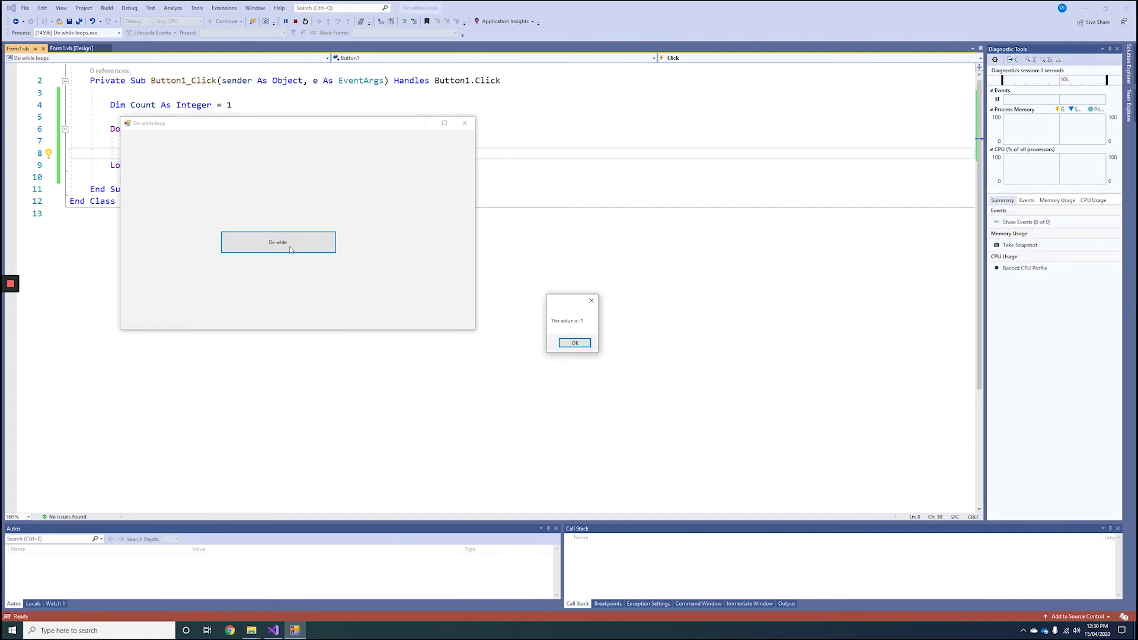
pyautogui.click(575, 346)
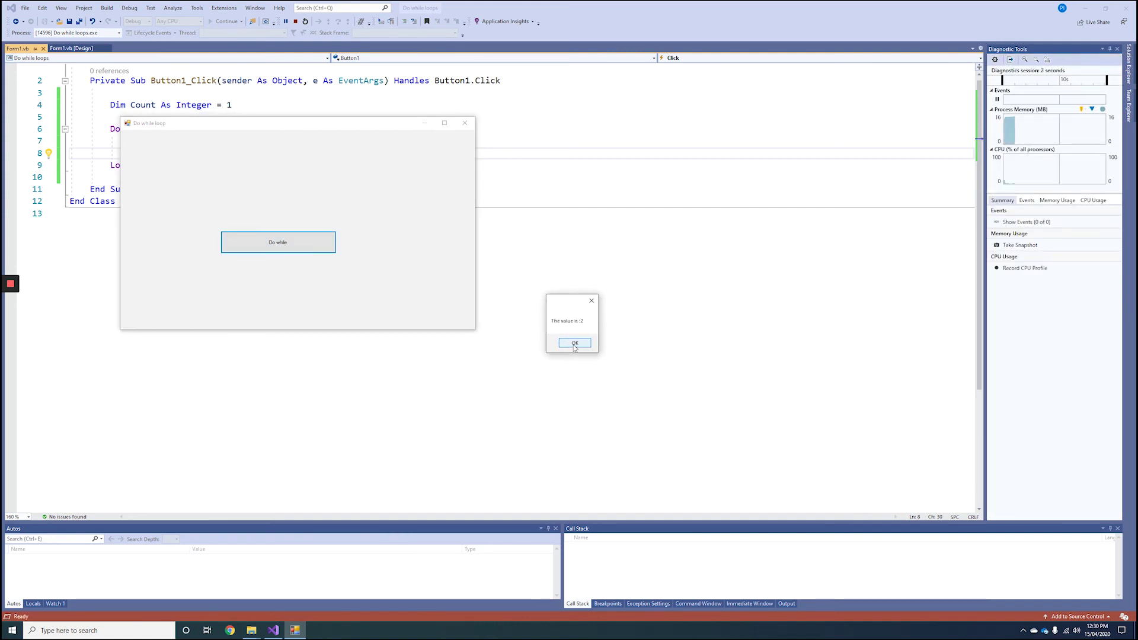
pyautogui.click(575, 344)
pyautogui.click(574, 345)
pyautogui.click(575, 345)
pyautogui.click(575, 345)
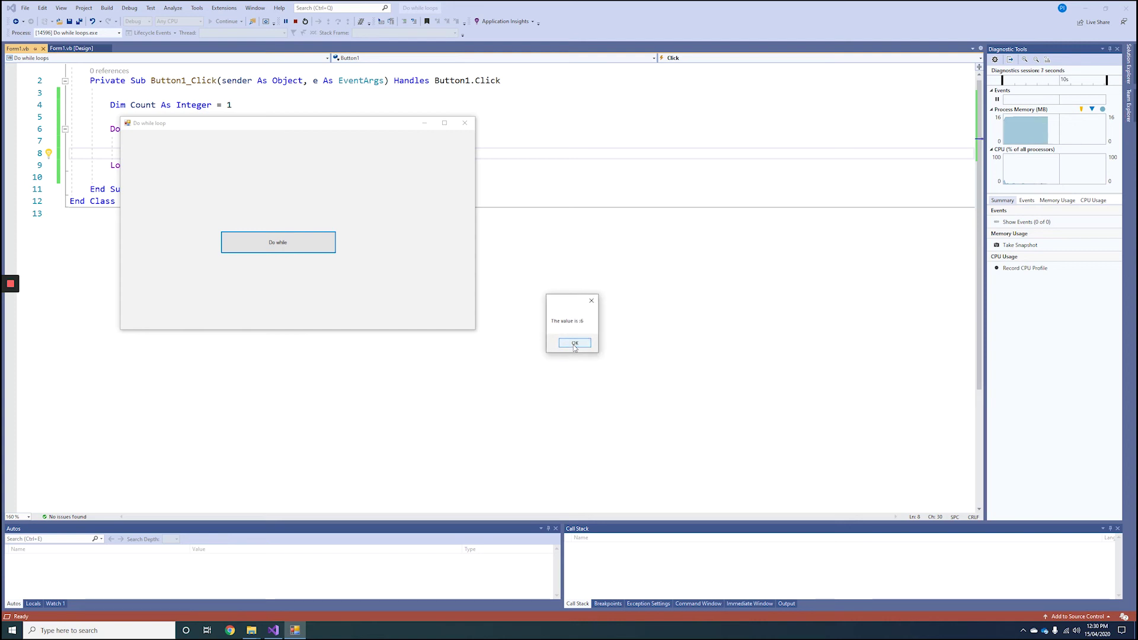
pyautogui.click(574, 344)
pyautogui.click(574, 345)
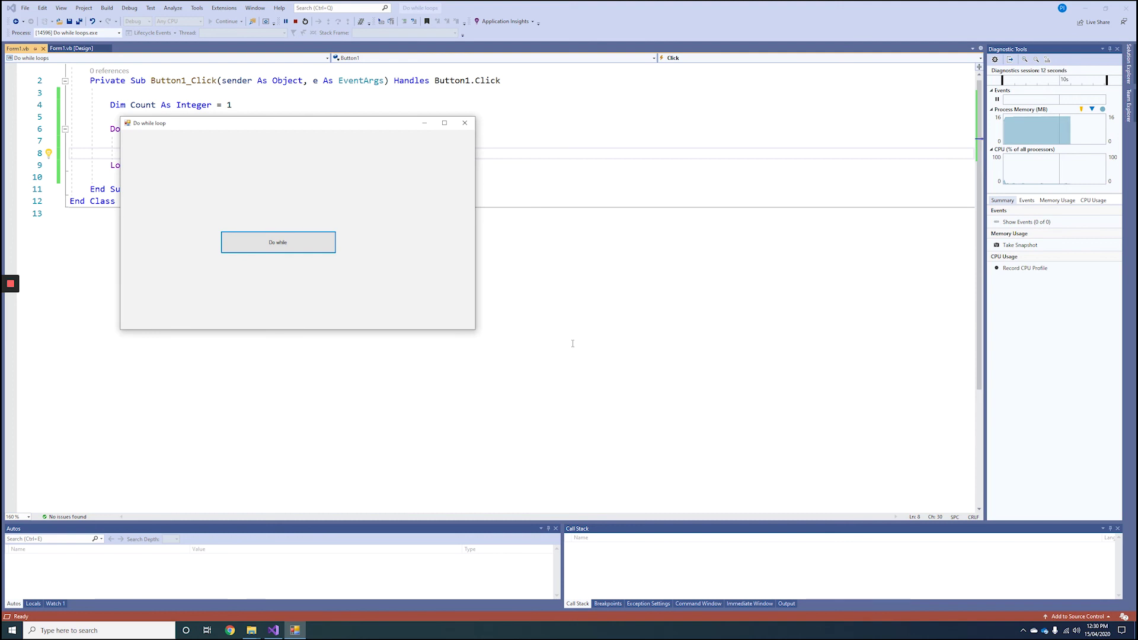
pyautogui.click(469, 127)
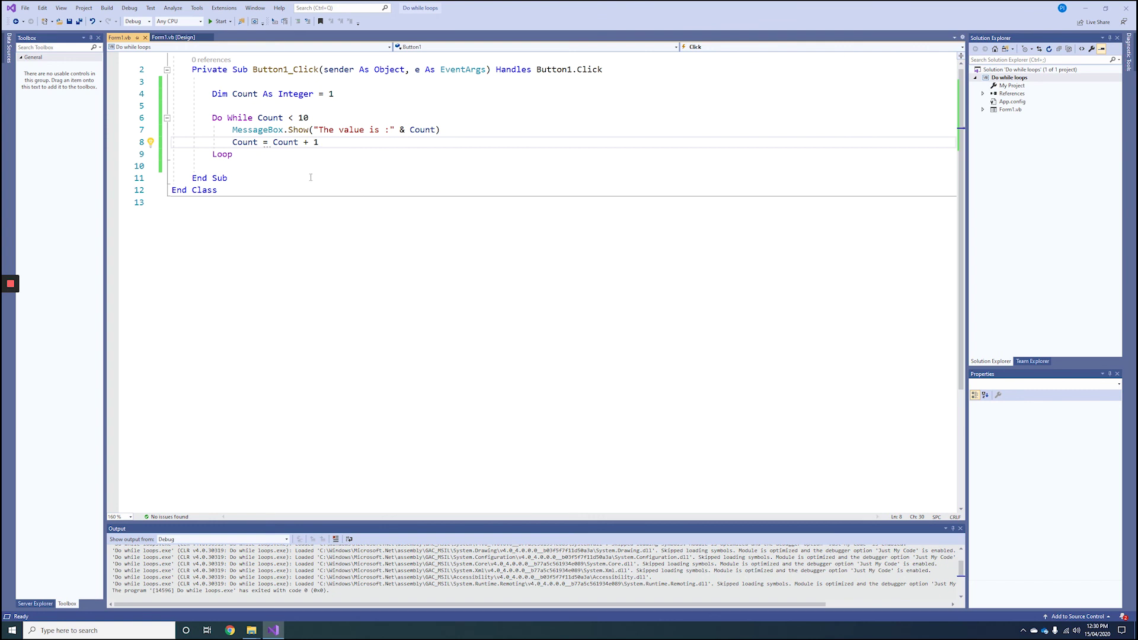
pyautogui.click(230, 117)
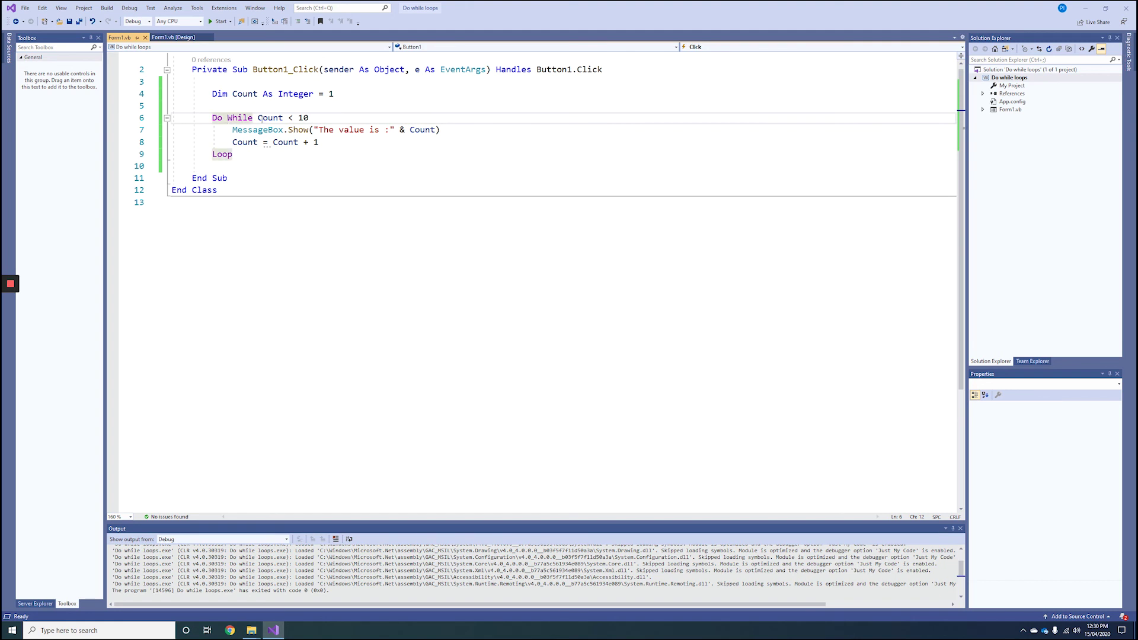